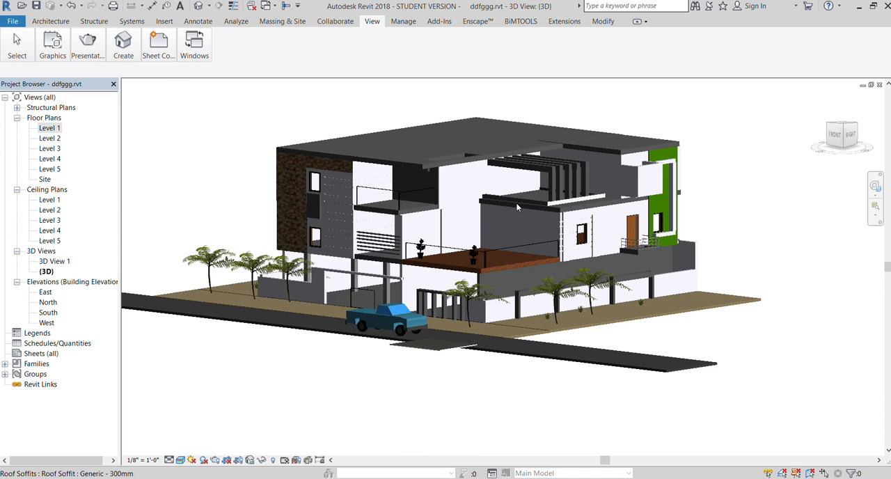
- Place a perspective camera on the Level 1 plan, with its eye southeast beyond the road and its target near the building's northwest corner
{"action": "scroll", "coordinate": [491, 204], "scroll_direction": "up", "scroll_amount": 2}
{"action": "scroll", "coordinate": [491, 204], "scroll_direction": "down", "scroll_amount": 1}
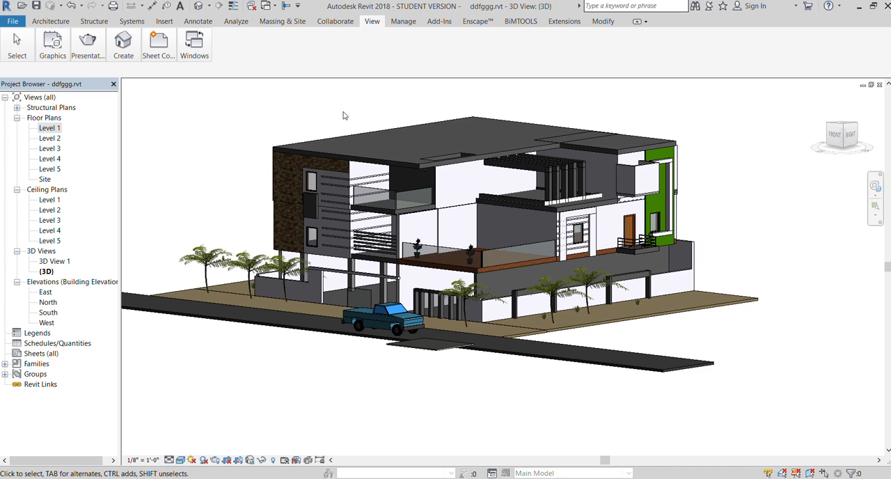
{"action": "double_click", "coordinate": [47, 128]}
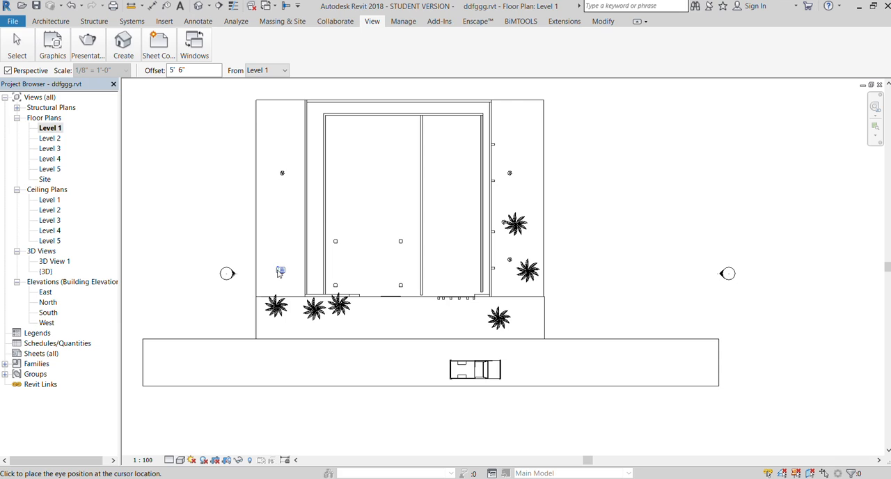
{"action": "left_click", "coordinate": [698, 426]}
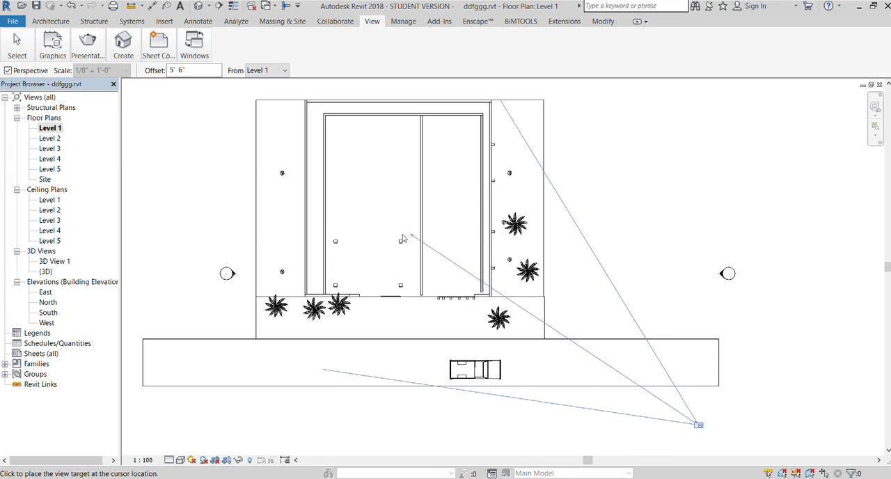
{"action": "left_click", "coordinate": [293, 139]}
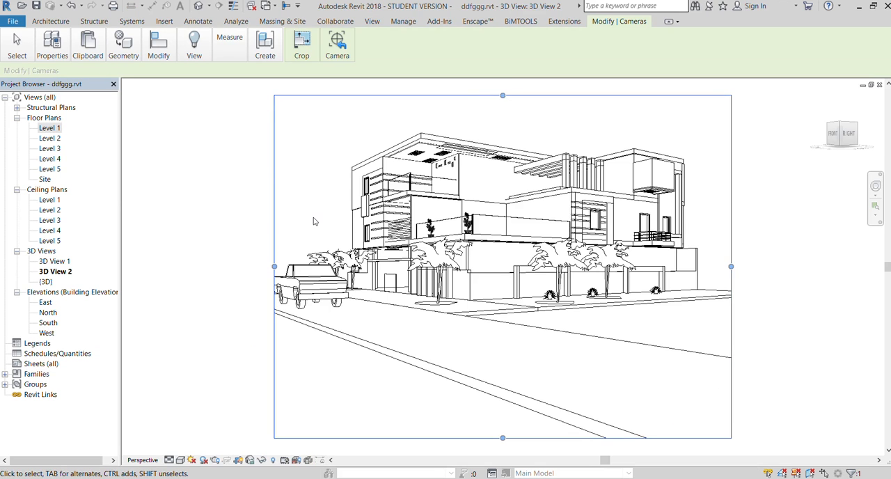
- Tighten the new camera view's crop region on all four sides, framing the house, pickup and street frontage
{"action": "scroll", "coordinate": [317, 222], "scroll_direction": "down", "scroll_amount": 1}
{"action": "scroll", "coordinate": [338, 239], "scroll_direction": "up", "scroll_amount": 1}
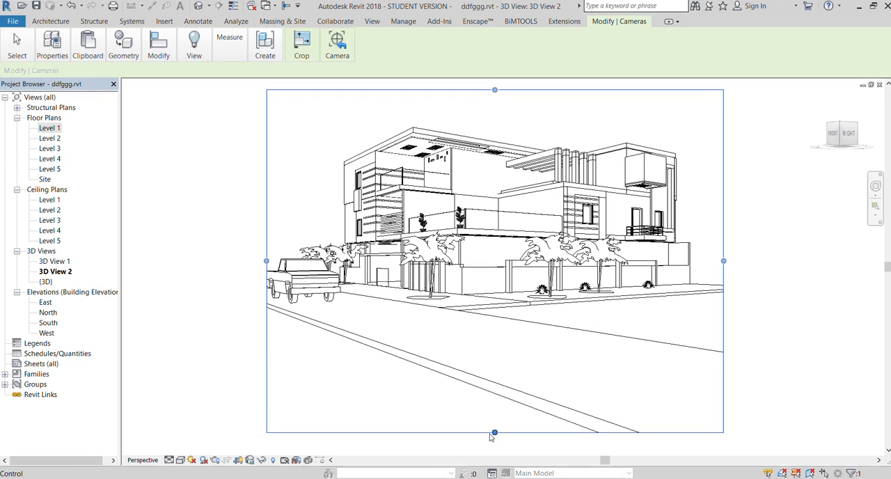
{"action": "left_click_drag", "start_coordinate": [494, 432], "coordinate": [486, 321]}
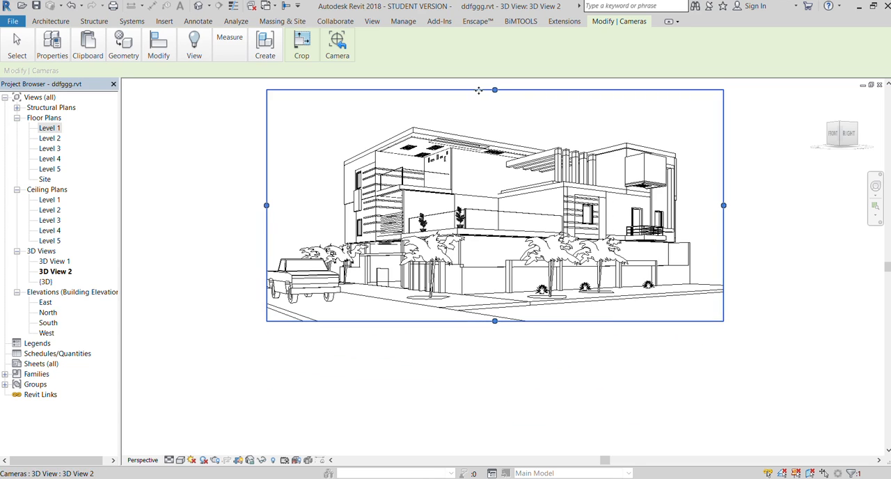
{"action": "left_click_drag", "start_coordinate": [494, 91], "coordinate": [513, 124]}
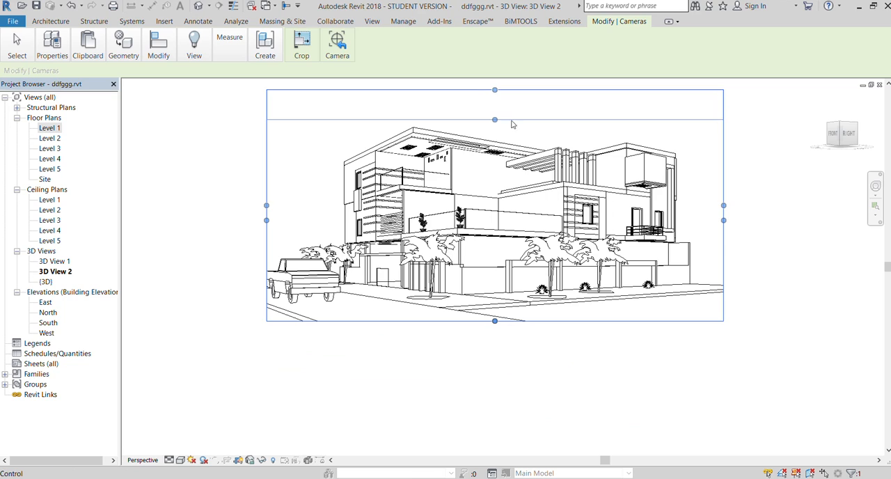
{"action": "left_click_drag", "start_coordinate": [711, 210], "coordinate": [679, 211]}
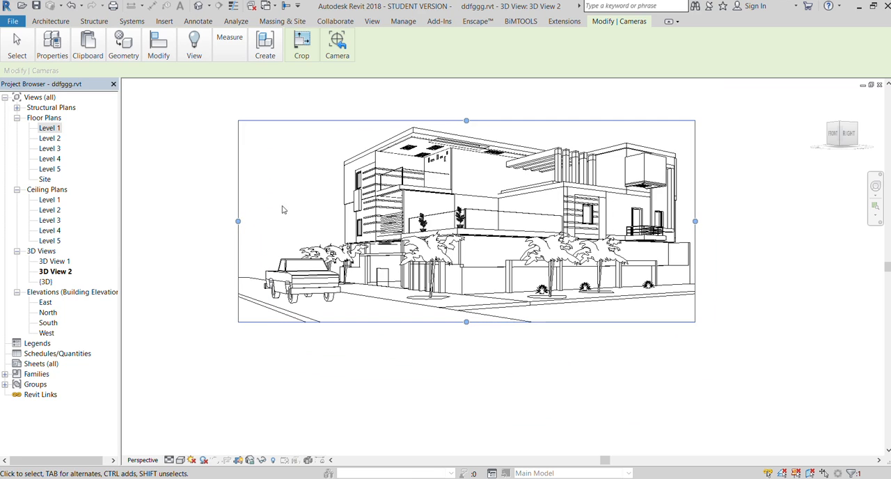
{"action": "left_click_drag", "start_coordinate": [238, 221], "coordinate": [263, 219]}
{"action": "left_click", "coordinate": [224, 187]}
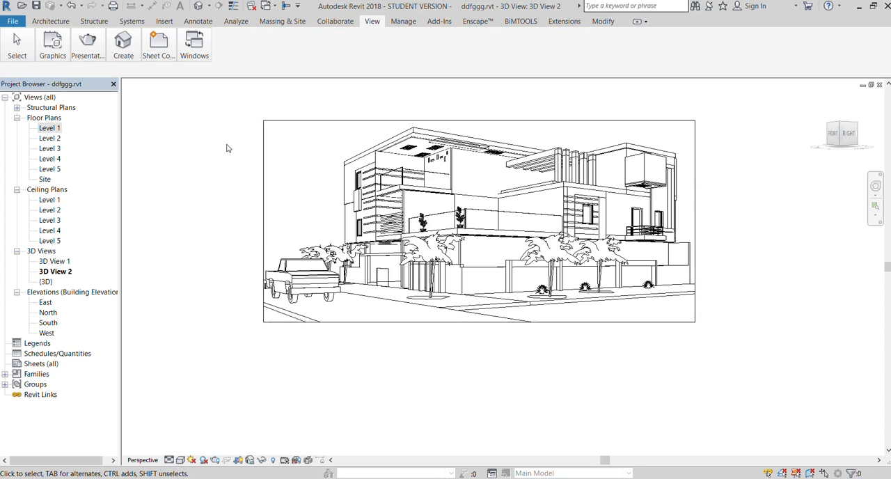
- Set the camera view's visual style to Shaded
{"action": "scroll", "coordinate": [376, 91], "scroll_direction": "up", "scroll_amount": 3}
{"action": "scroll", "coordinate": [797, 289], "scroll_direction": "up", "scroll_amount": 1}
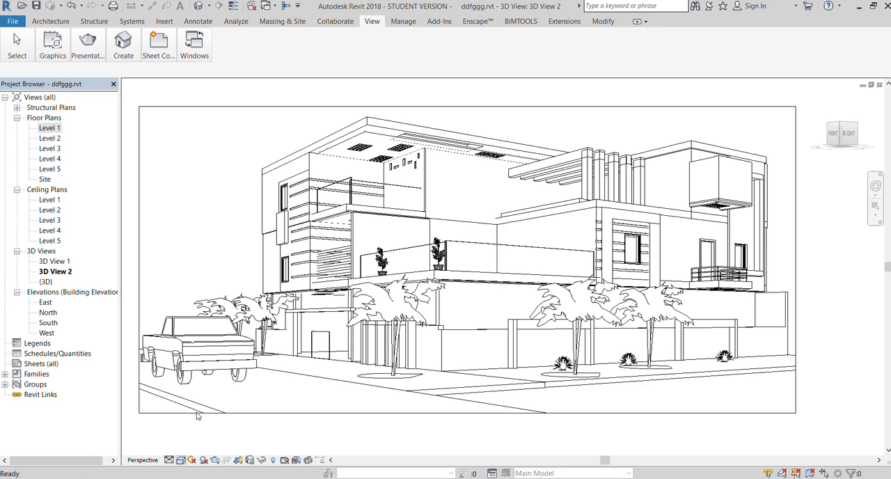
{"action": "key", "text": "s"}
{"action": "key", "text": "d"}
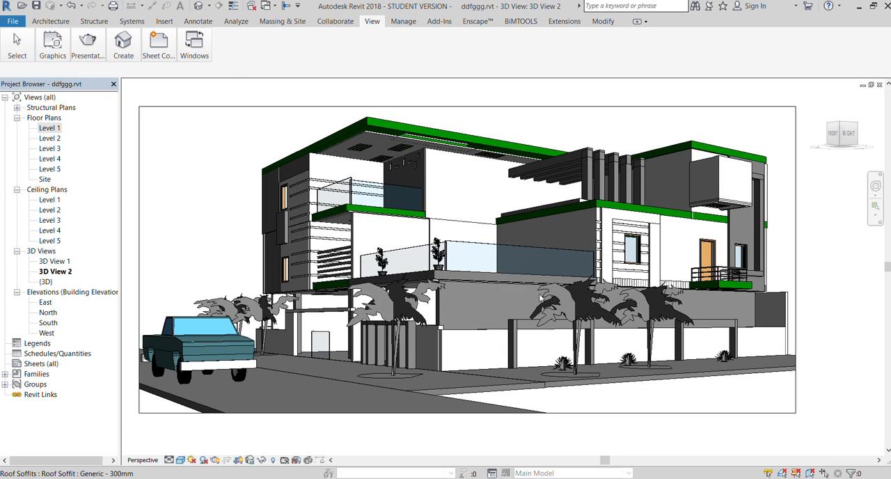
- Try narrowing the render region to the wall section with the small window below the pergola
{"action": "left_click", "coordinate": [605, 169]}
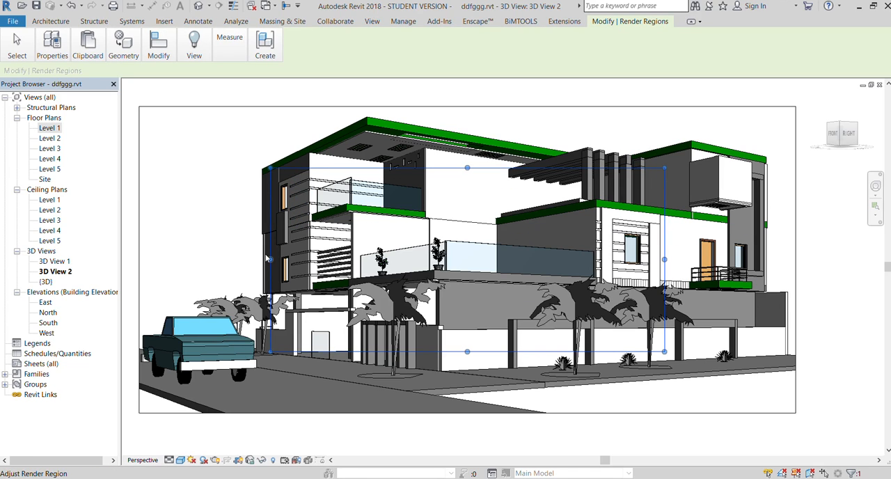
{"action": "left_click_drag", "start_coordinate": [269, 258], "coordinate": [595, 259]}
{"action": "left_click_drag", "start_coordinate": [621, 353], "coordinate": [629, 295]}
{"action": "left_click_drag", "start_coordinate": [628, 168], "coordinate": [630, 205]}
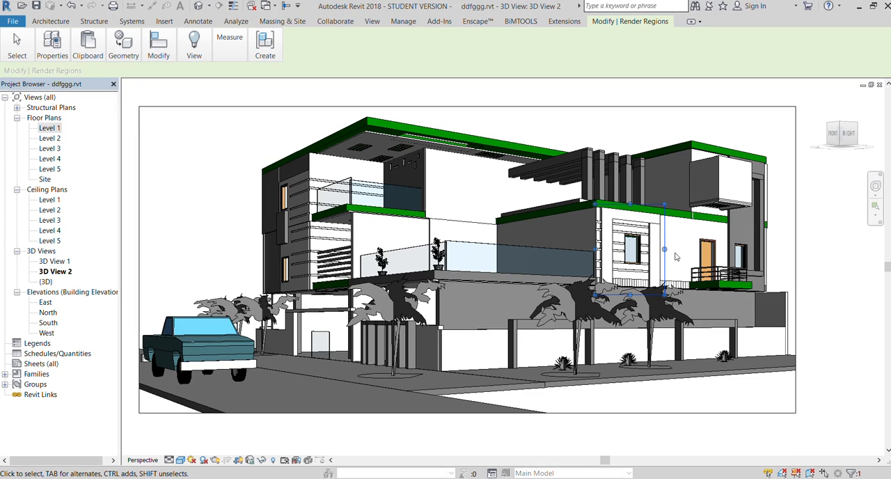
{"action": "left_click", "coordinate": [107, 80]}
{"action": "left_click", "coordinate": [106, 85]}
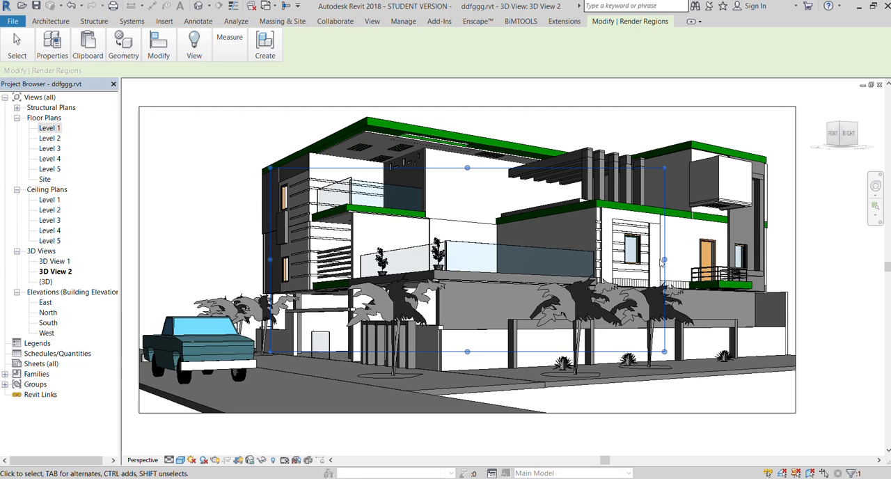
- Reshape the render region around the front corner balconies, extending from above the roof down to the ground
{"action": "left_click_drag", "start_coordinate": [662, 259], "coordinate": [465, 247]}
{"action": "scroll", "coordinate": [560, 242], "scroll_direction": "down", "scroll_amount": 2}
{"action": "scroll", "coordinate": [281, 224], "scroll_direction": "up", "scroll_amount": 2}
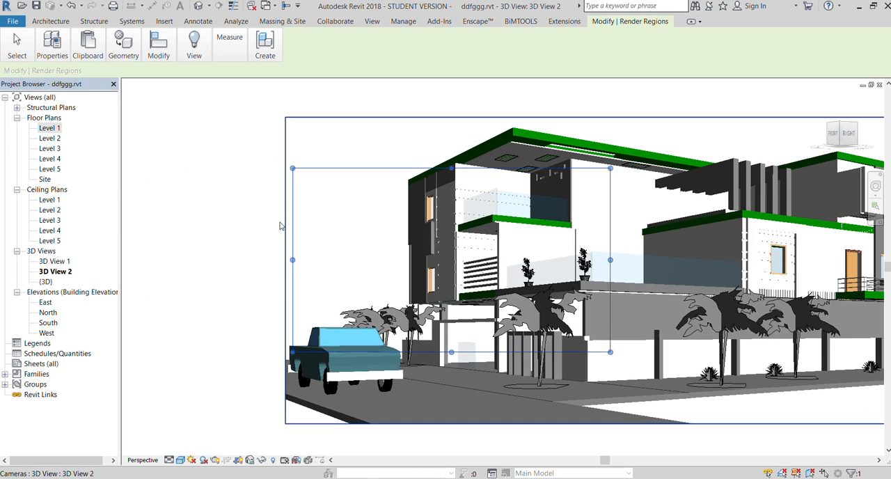
{"action": "left_click_drag", "start_coordinate": [293, 257], "coordinate": [465, 253]}
{"action": "scroll", "coordinate": [541, 171], "scroll_direction": "up", "scroll_amount": 3}
{"action": "left_click_drag", "start_coordinate": [541, 168], "coordinate": [505, 98]}
{"action": "scroll", "coordinate": [364, 149], "scroll_direction": "down", "scroll_amount": 2}
{"action": "left_click_drag", "start_coordinate": [410, 243], "coordinate": [386, 244]}
{"action": "left_click_drag", "start_coordinate": [483, 374], "coordinate": [483, 419]}
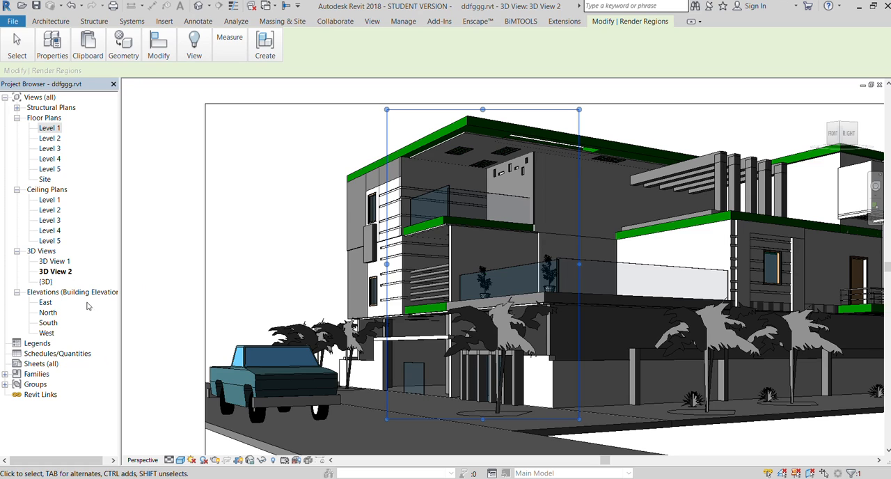
- Render the region around the front corner balconies and return to the model display
{"action": "left_click", "coordinate": [63, 84]}
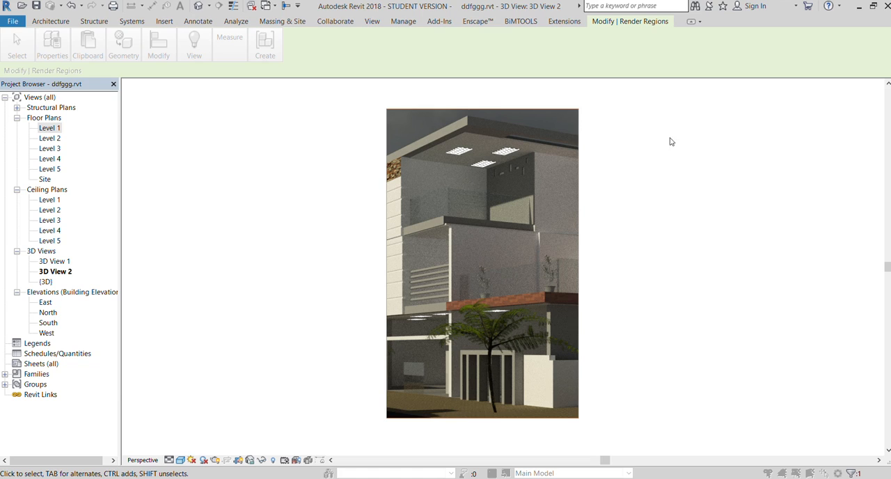
{"action": "left_click", "coordinate": [350, 199]}
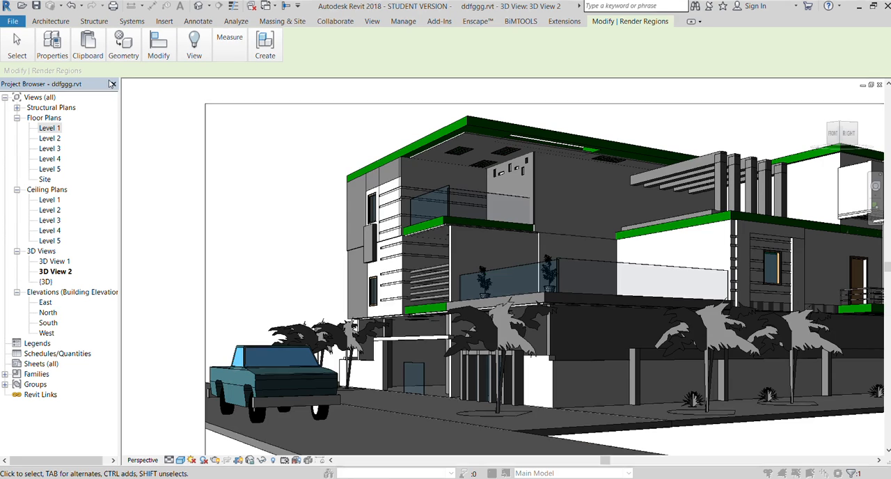
- Render the entire camera view of the house, including the street, trees and pickup
{"action": "scroll", "coordinate": [329, 151], "scroll_direction": "down", "scroll_amount": 2}
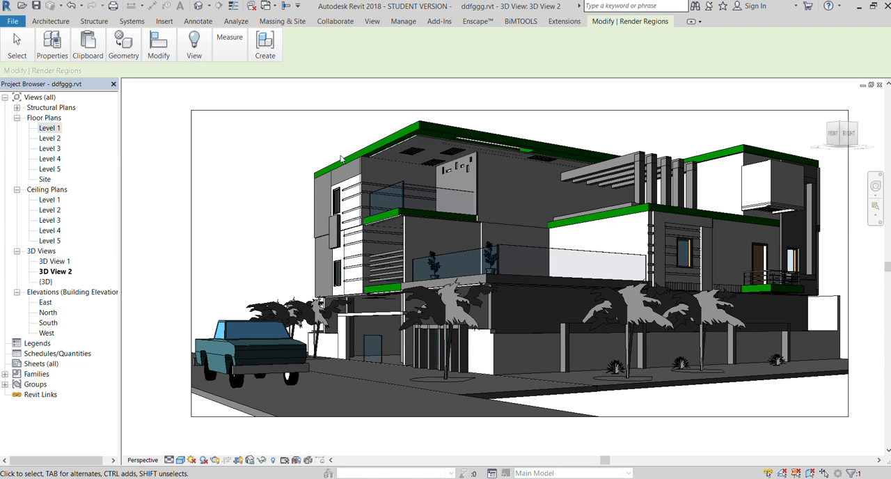
{"action": "scroll", "coordinate": [342, 155], "scroll_direction": "down", "scroll_amount": 1}
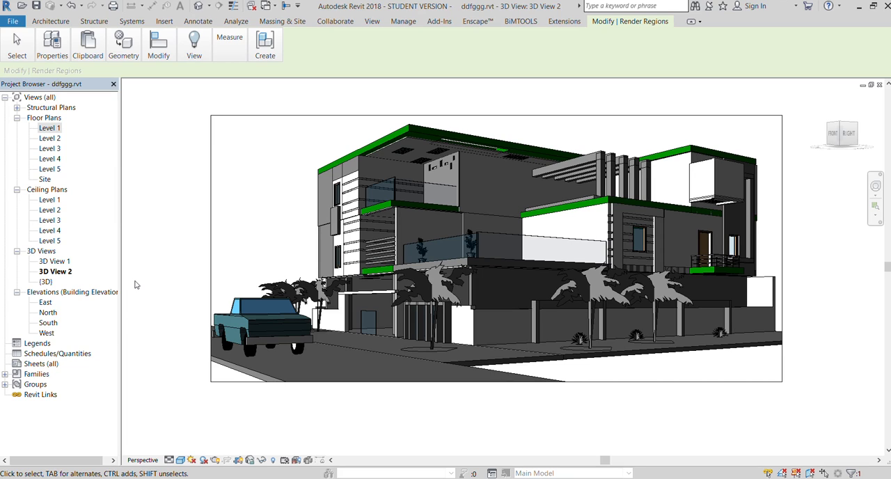
{"action": "left_click", "coordinate": [63, 84]}
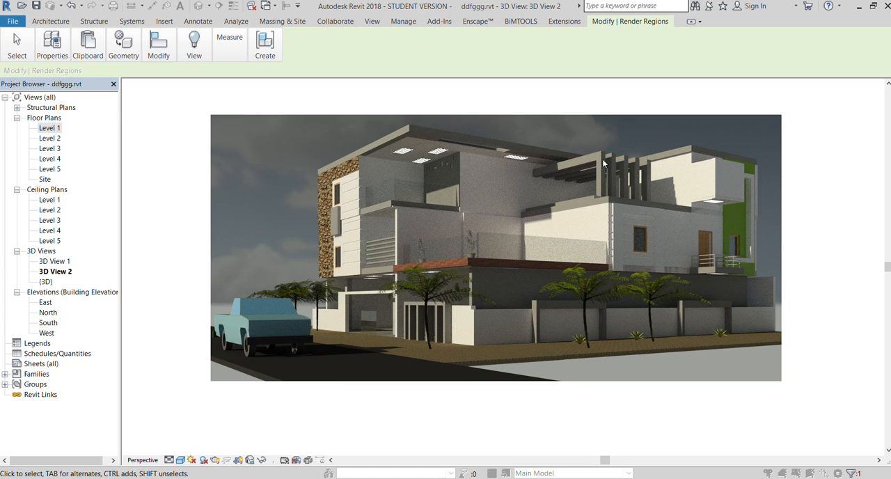
{"action": "scroll", "coordinate": [555, 183], "scroll_direction": "down", "scroll_amount": 1}
{"action": "scroll", "coordinate": [667, 176], "scroll_direction": "up", "scroll_amount": 1}
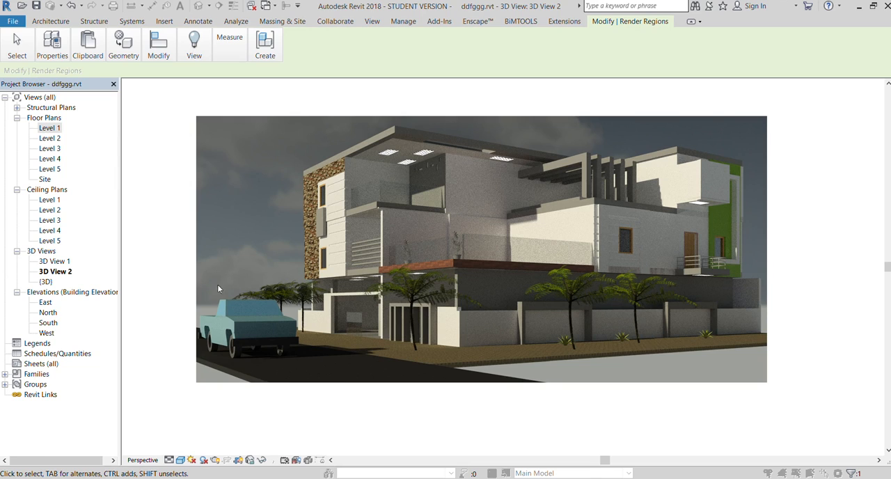
- Switch from the rendered image back to the model display and give the model surfaces transparency
{"action": "left_click", "coordinate": [135, 357]}
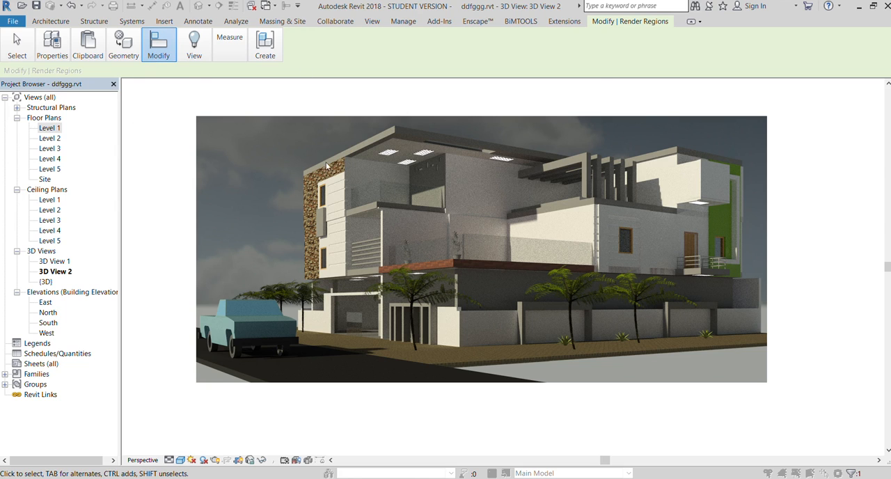
{"action": "left_click", "coordinate": [154, 57]}
{"action": "scroll", "coordinate": [572, 244], "scroll_direction": "up", "scroll_amount": 3}
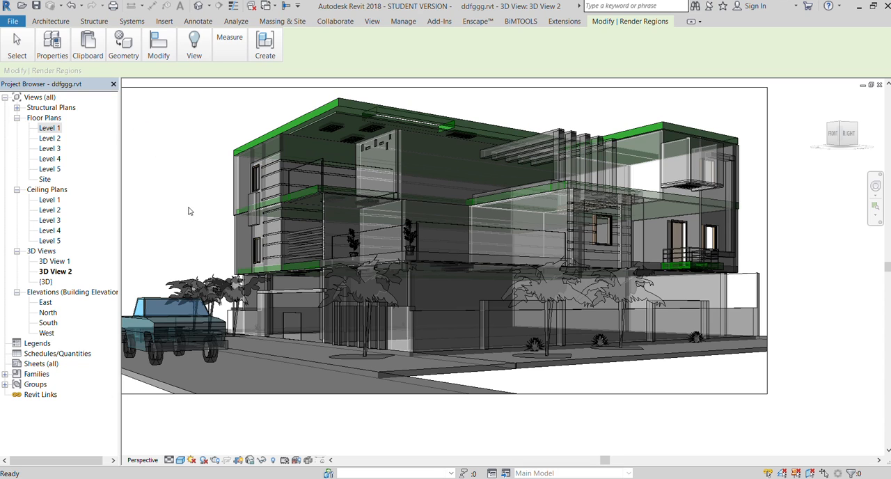
{"action": "left_click", "coordinate": [220, 287]}
{"action": "scroll", "coordinate": [462, 305], "scroll_direction": "down", "scroll_amount": 1}
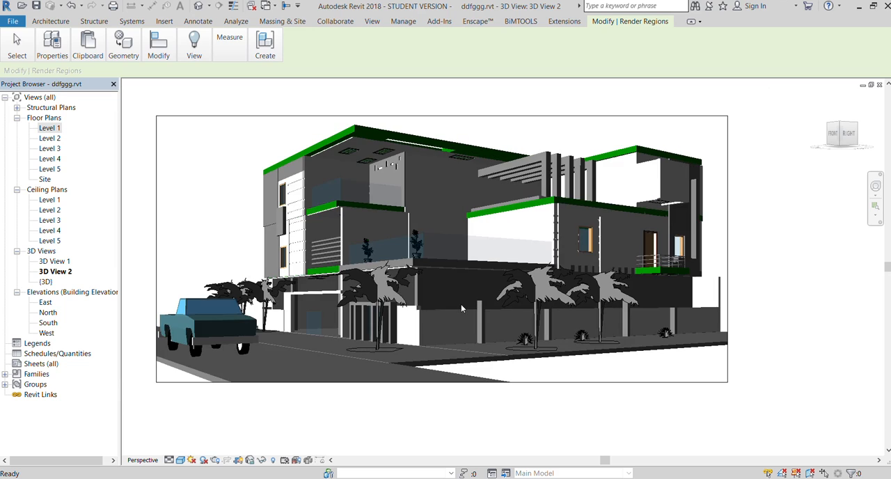
- Examine the sketchy lines and shadows on the balconies, pergola, planters and front facade in the perspective view
{"action": "scroll", "coordinate": [313, 286], "scroll_direction": "up", "scroll_amount": 1}
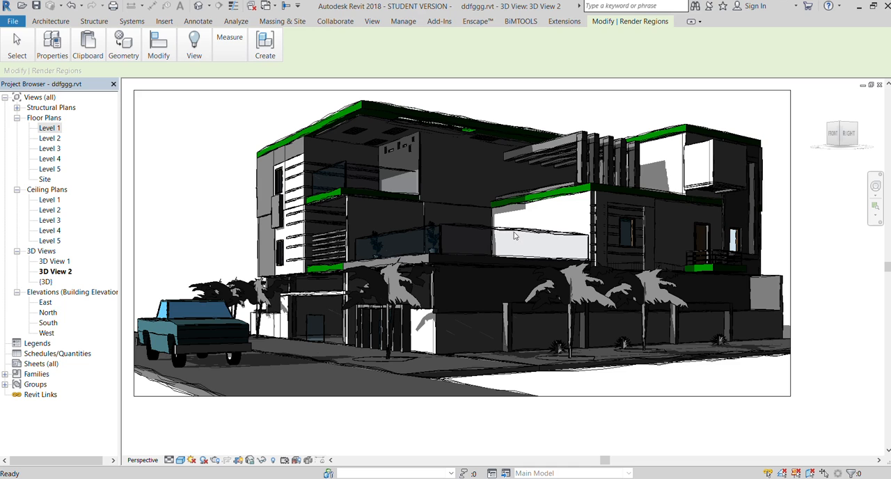
{"action": "scroll", "coordinate": [341, 265], "scroll_direction": "up", "scroll_amount": 2}
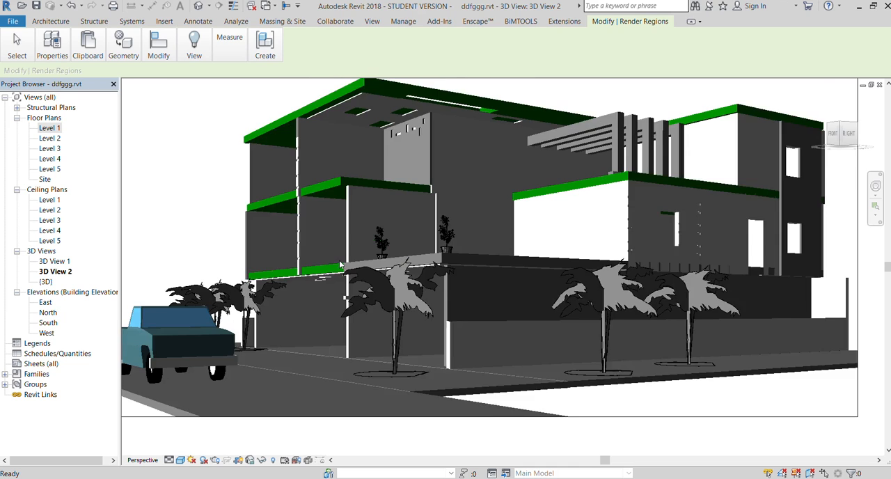
{"action": "scroll", "coordinate": [341, 264], "scroll_direction": "up", "scroll_amount": 6}
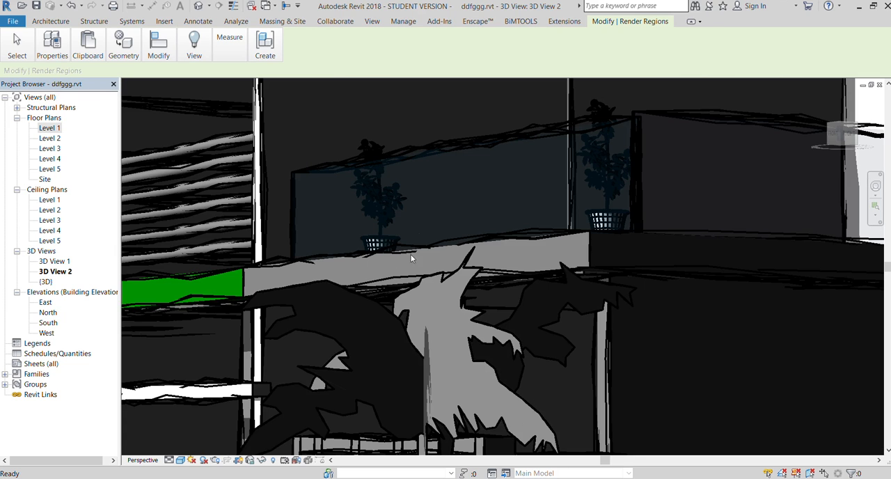
{"action": "scroll", "coordinate": [370, 254], "scroll_direction": "down", "scroll_amount": 8}
{"action": "scroll", "coordinate": [371, 256], "scroll_direction": "up", "scroll_amount": 3}
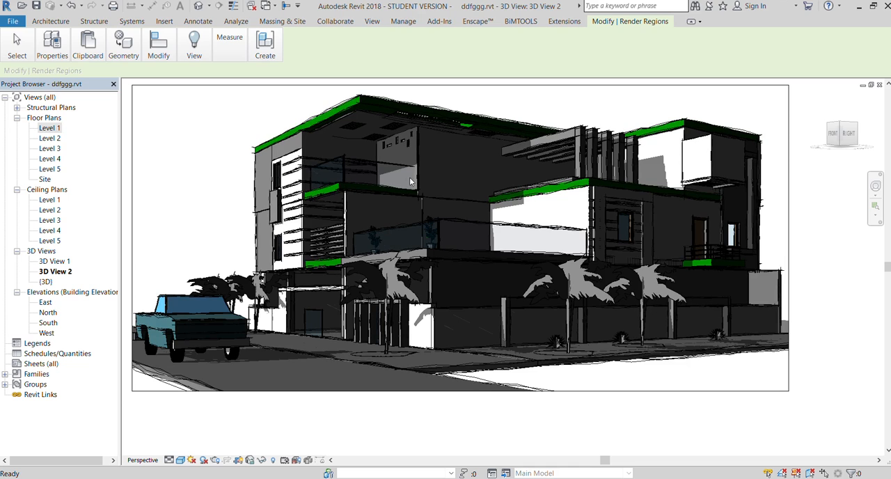
{"action": "scroll", "coordinate": [588, 148], "scroll_direction": "up", "scroll_amount": 5}
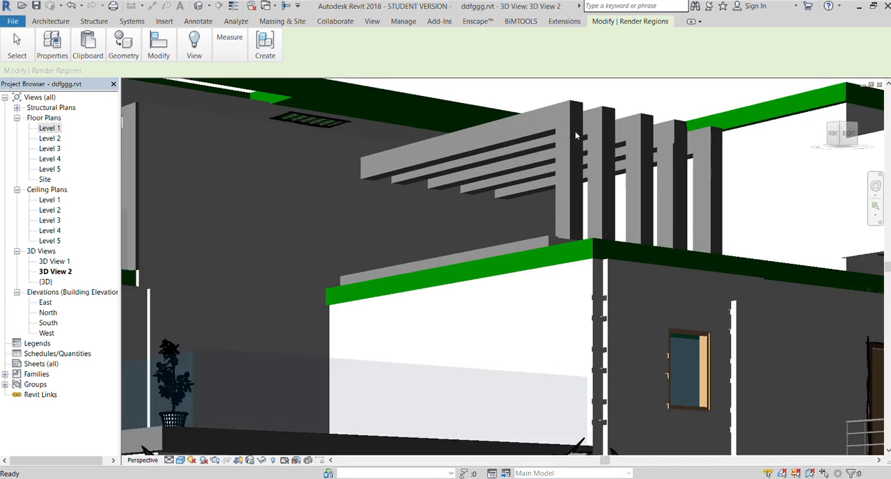
{"action": "scroll", "coordinate": [575, 130], "scroll_direction": "up", "scroll_amount": 2}
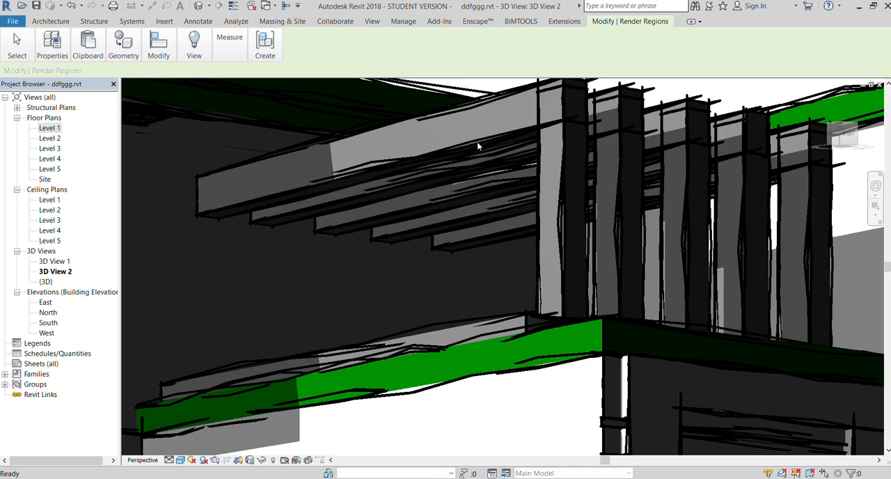
{"action": "scroll", "coordinate": [477, 146], "scroll_direction": "down", "scroll_amount": 5}
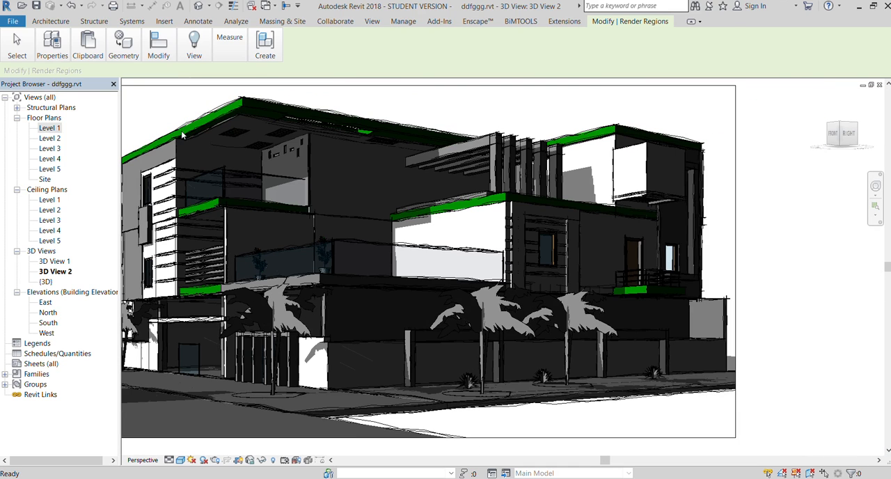
{"action": "scroll", "coordinate": [607, 260], "scroll_direction": "down", "scroll_amount": 3}
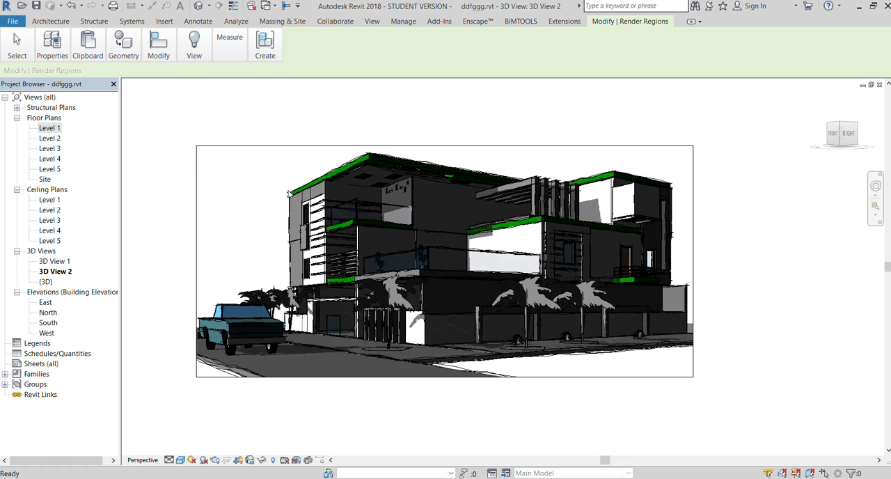
{"action": "scroll", "coordinate": [327, 210], "scroll_direction": "up", "scroll_amount": 6}
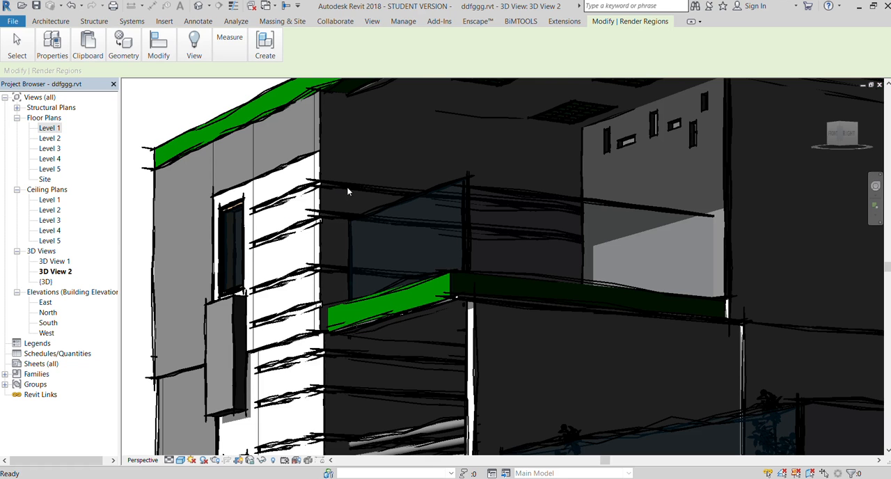
{"action": "scroll", "coordinate": [398, 273], "scroll_direction": "down", "scroll_amount": 10}
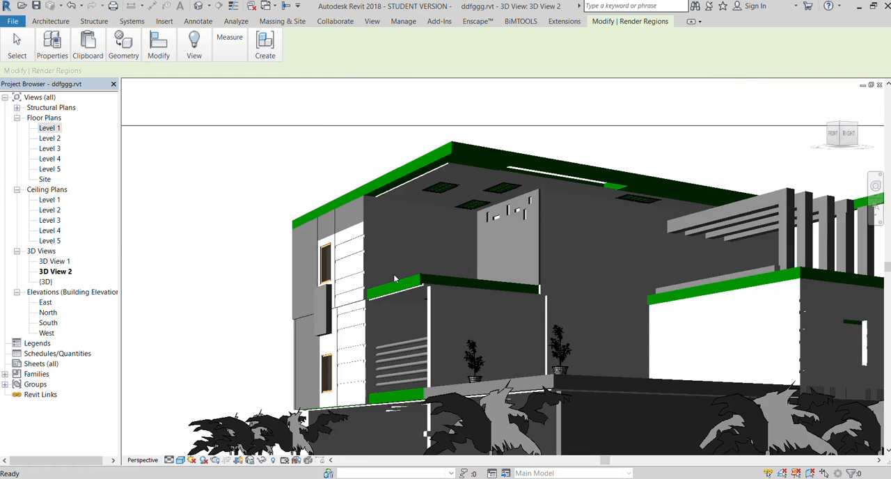
{"action": "scroll", "coordinate": [385, 356], "scroll_direction": "up", "scroll_amount": 5}
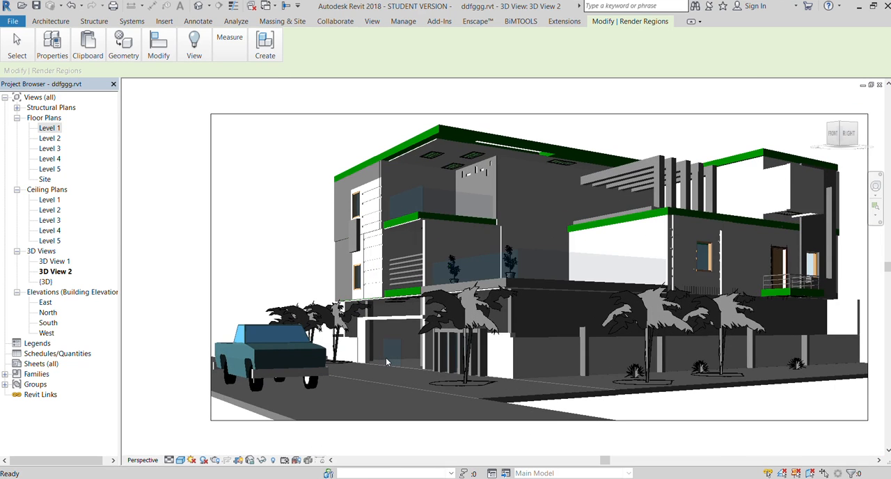
{"action": "scroll", "coordinate": [376, 334], "scroll_direction": "down", "scroll_amount": 2}
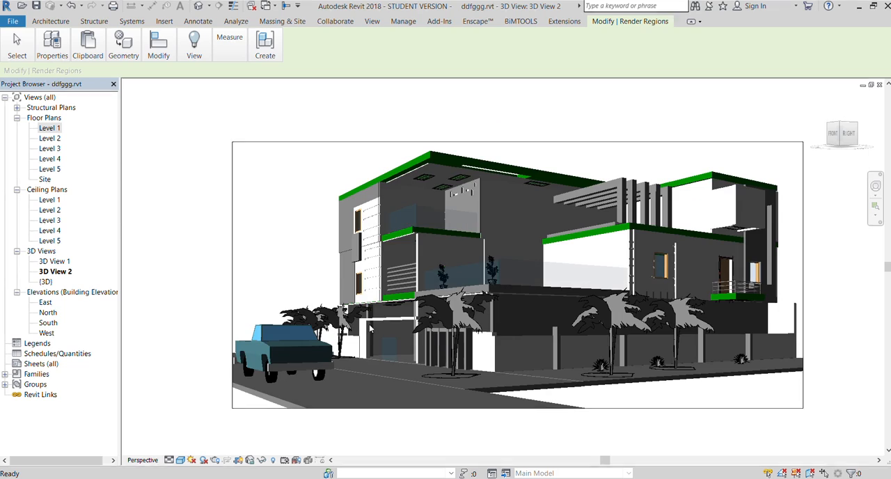
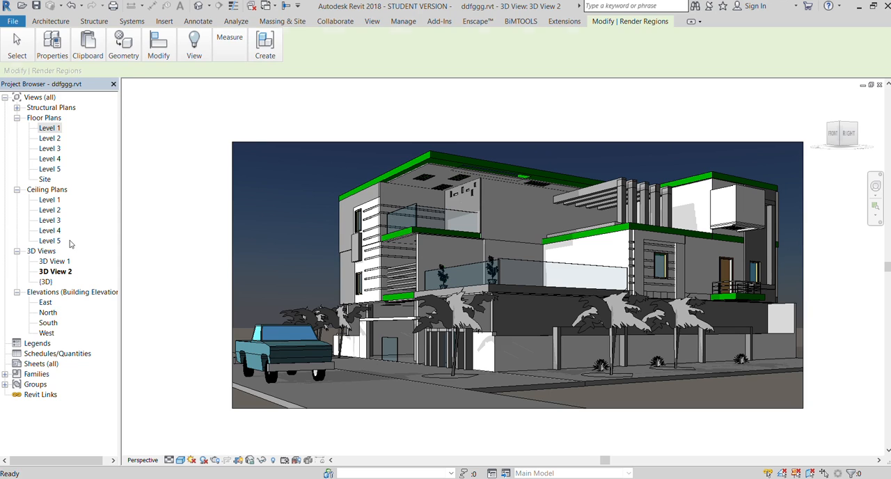
- Render the entire perspective view of the house as a daylight scene with a cloudy sky
{"action": "left_click", "coordinate": [215, 254]}
{"action": "scroll", "coordinate": [195, 242], "scroll_direction": "down", "scroll_amount": 2}
{"action": "scroll", "coordinate": [388, 270], "scroll_direction": "up", "scroll_amount": 1}
{"action": "scroll", "coordinate": [388, 271], "scroll_direction": "up", "scroll_amount": 1}
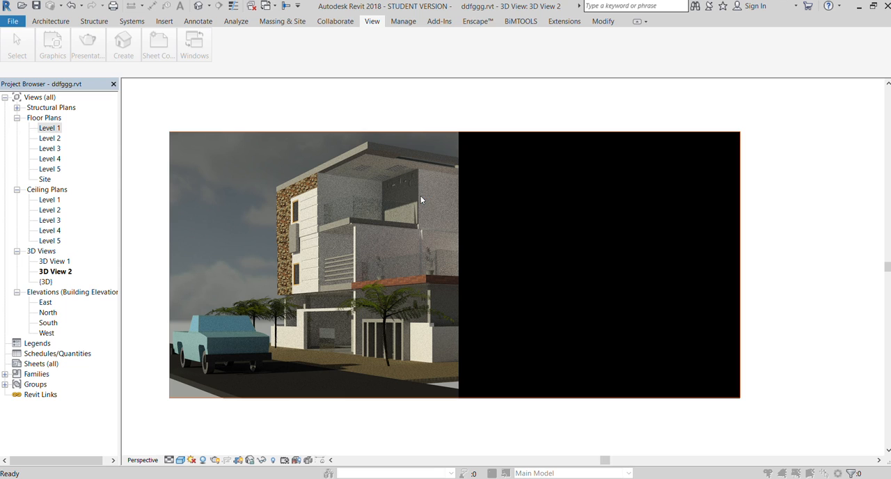
{"action": "left_click", "coordinate": [448, 106]}
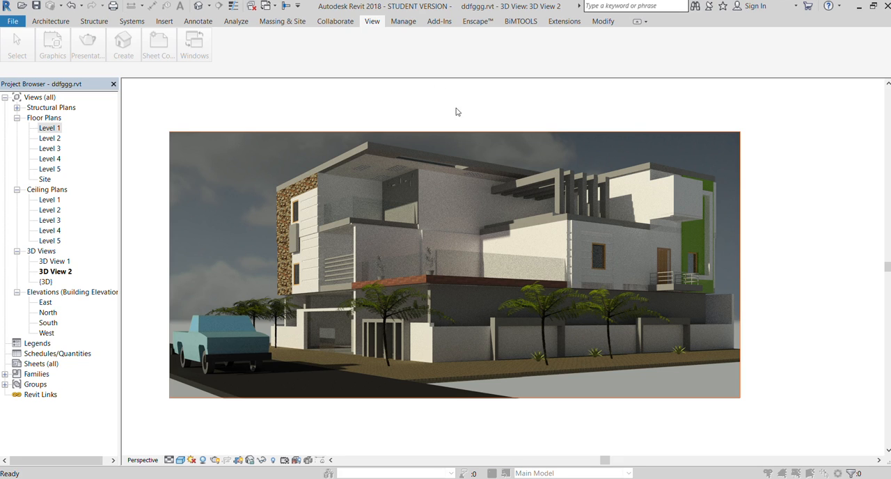
- Adjust the rendered image's exposure, trying darker and brighter settings and finishing with a warmer tone
{"action": "scroll", "coordinate": [353, 264], "scroll_direction": "down", "scroll_amount": 1}
{"action": "scroll", "coordinate": [353, 264], "scroll_direction": "up", "scroll_amount": 1}
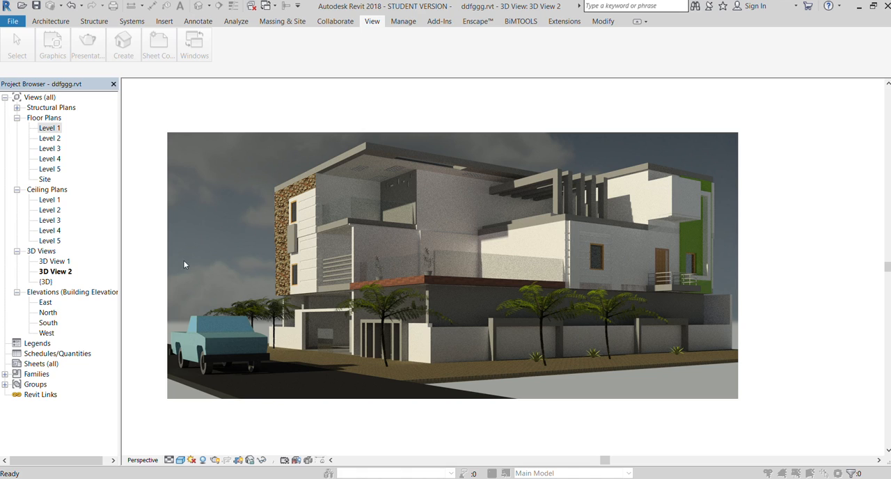
{"action": "left_click", "coordinate": [184, 301]}
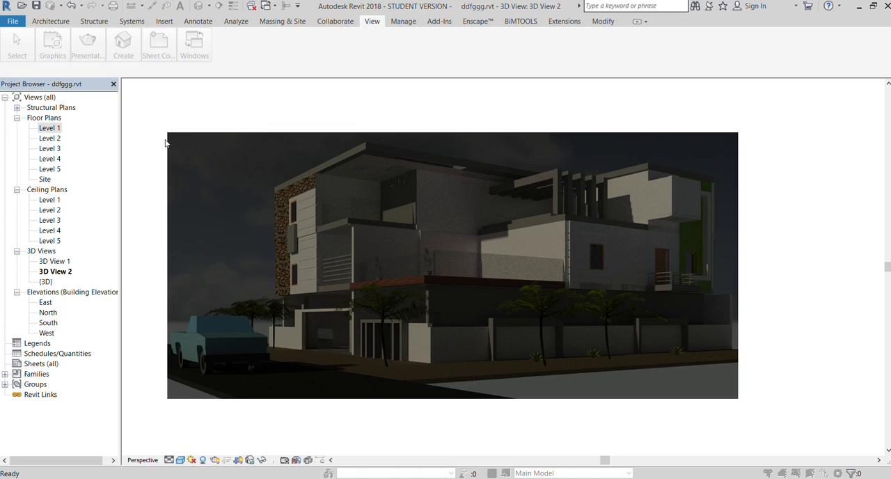
{"action": "left_click", "coordinate": [179, 301]}
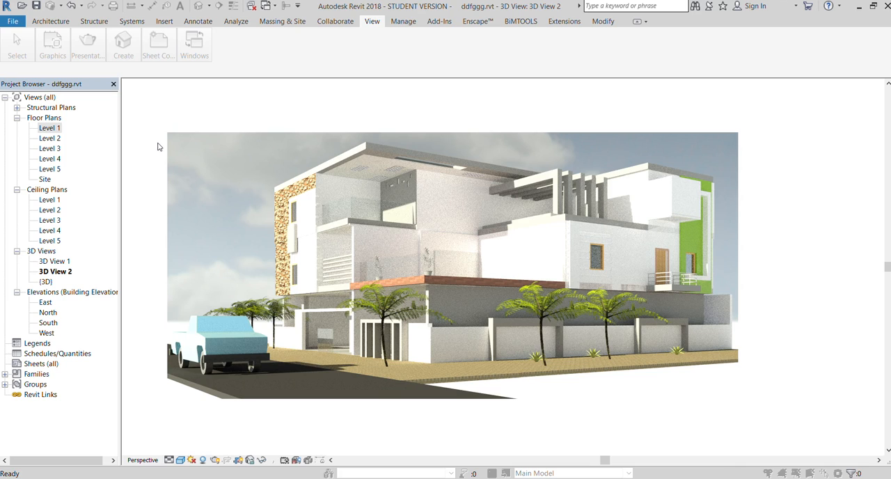
{"action": "left_click", "coordinate": [190, 303]}
{"action": "left_click", "coordinate": [189, 301]}
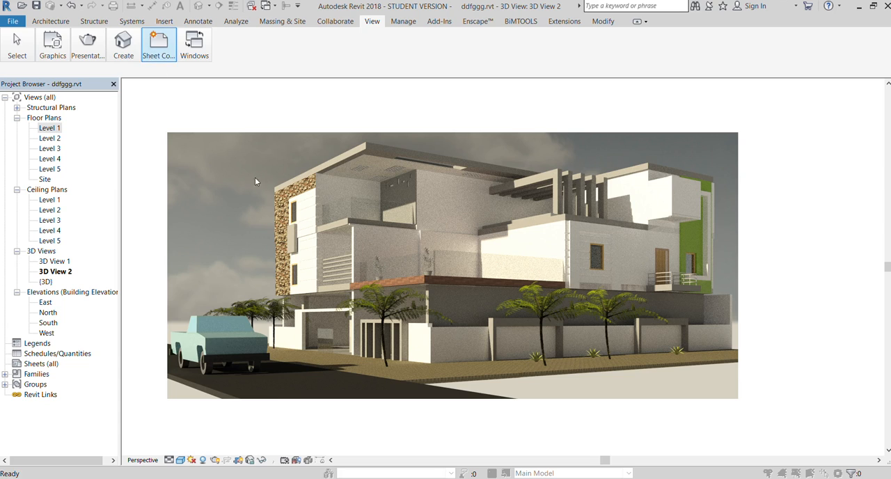
- Switch back to the model display and render the perspective view as a night scene lit by the ceiling lights
{"action": "scroll", "coordinate": [275, 219], "scroll_direction": "down", "scroll_amount": 2}
{"action": "scroll", "coordinate": [480, 184], "scroll_direction": "up", "scroll_amount": 2}
{"action": "scroll", "coordinate": [279, 212], "scroll_direction": "up", "scroll_amount": 2}
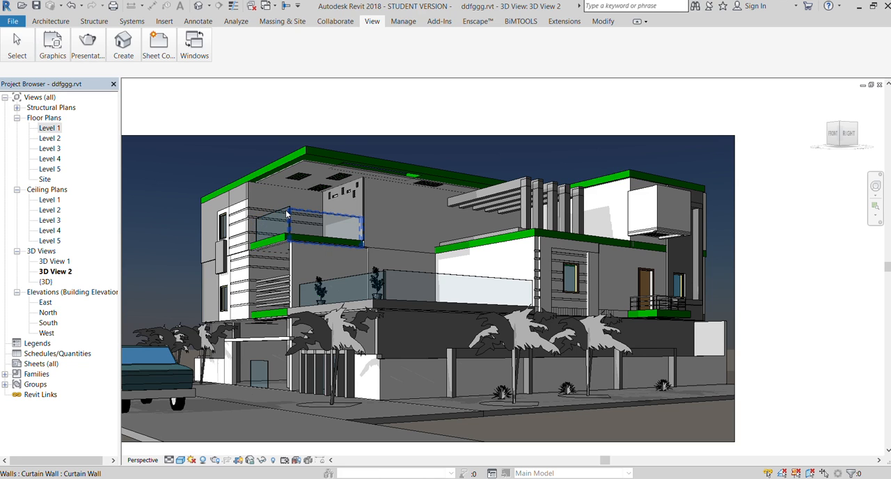
{"action": "scroll", "coordinate": [361, 211], "scroll_direction": "down", "scroll_amount": 2}
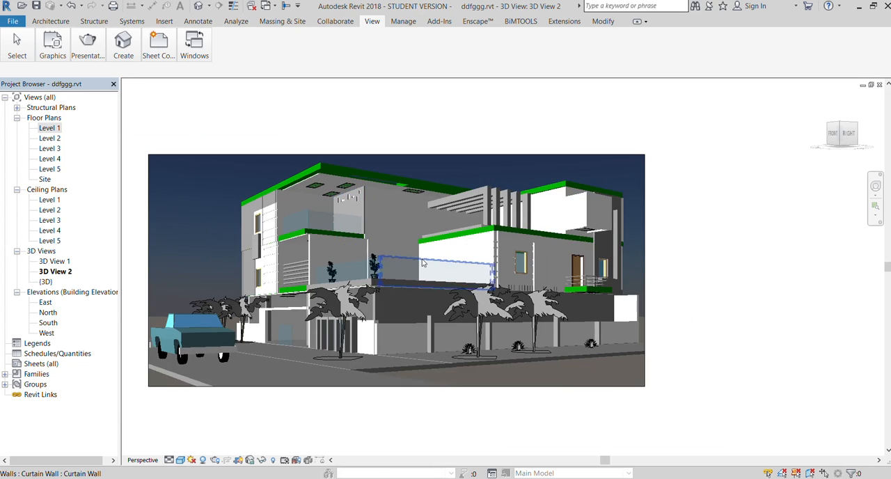
{"action": "scroll", "coordinate": [421, 262], "scroll_direction": "up", "scroll_amount": 1}
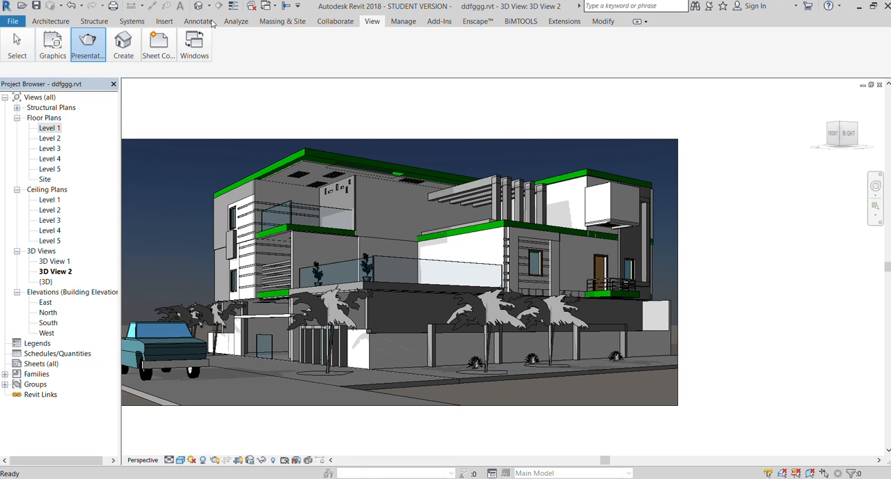
{"action": "scroll", "coordinate": [311, 197], "scroll_direction": "down", "scroll_amount": 1}
{"action": "scroll", "coordinate": [309, 198], "scroll_direction": "up", "scroll_amount": 1}
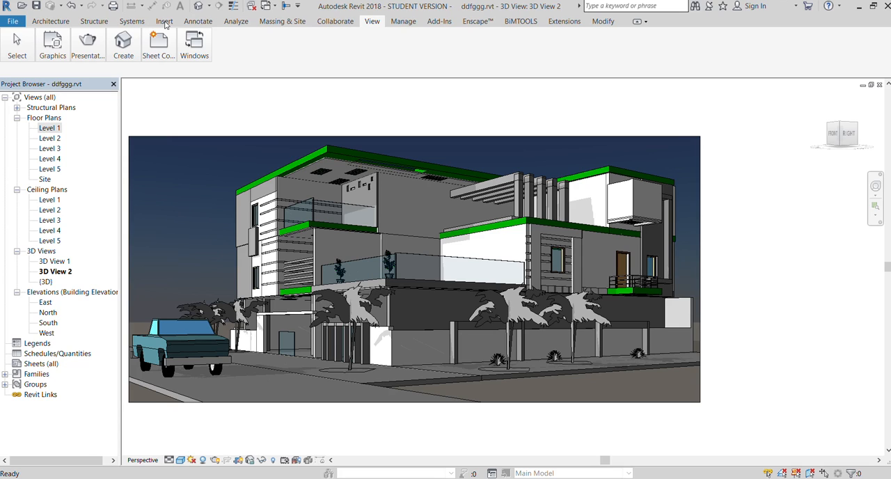
{"action": "key", "text": "r"}
{"action": "key", "text": "r"}
{"action": "left_click", "coordinate": [147, 46]}
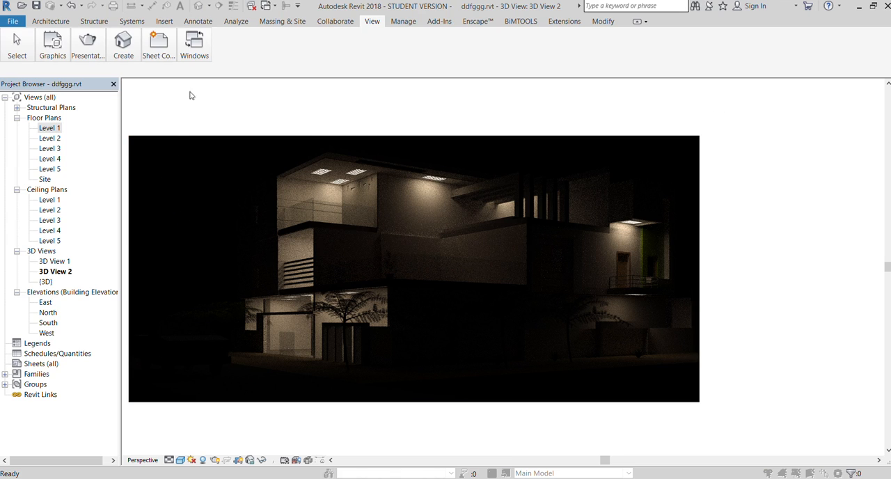
- Select a ceiling light fixture above the upper balcony, and render the night scene again with brighter, whiter light
{"action": "left_click", "coordinate": [225, 19]}
{"action": "left_click", "coordinate": [321, 176]}
{"action": "left_click", "coordinate": [108, 94]}
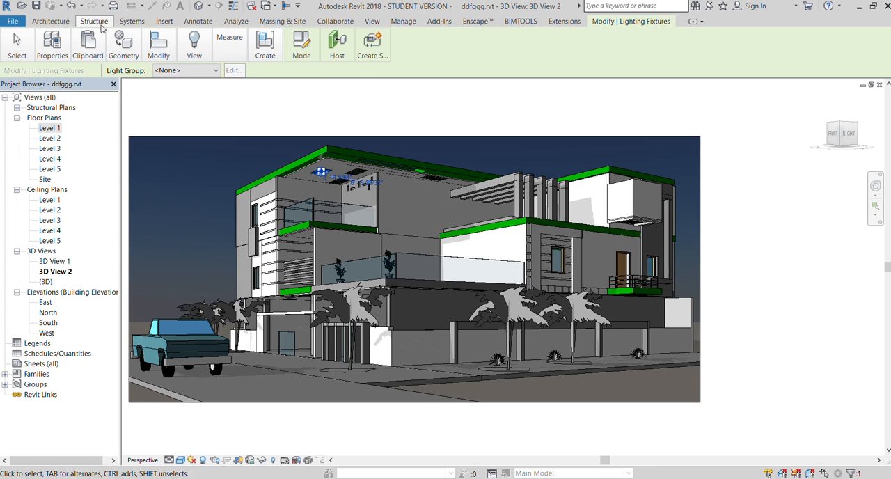
{"action": "left_click", "coordinate": [371, 21]}
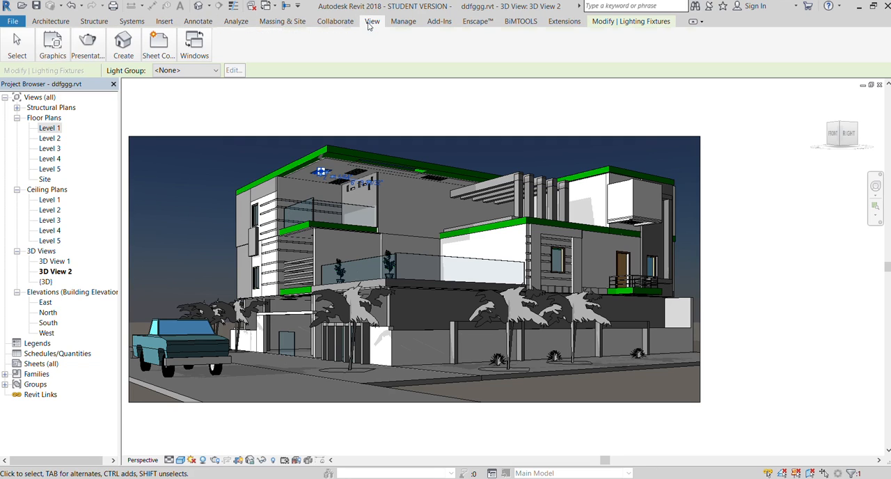
{"action": "key", "text": "Escape"}
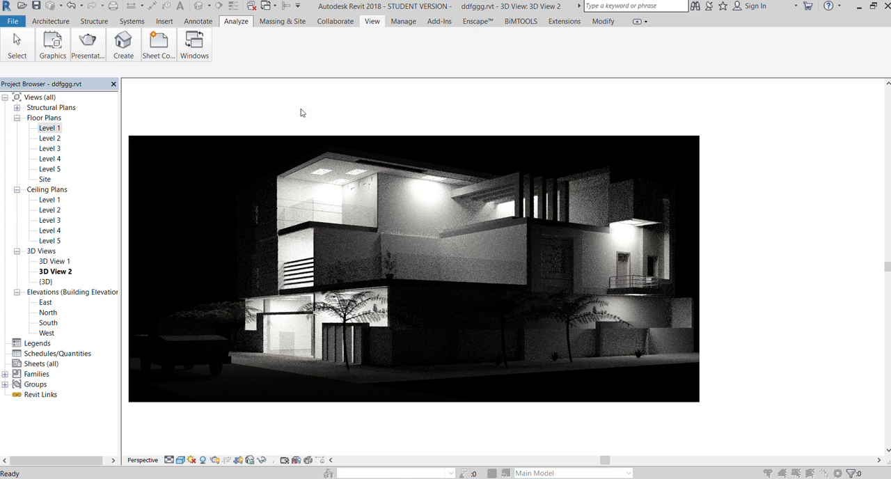
- Return to the model display and extend the camera's crop region upward and downward to include more sky and street
{"action": "scroll", "coordinate": [343, 156], "scroll_direction": "down", "scroll_amount": 1}
{"action": "scroll", "coordinate": [348, 157], "scroll_direction": "up", "scroll_amount": 1}
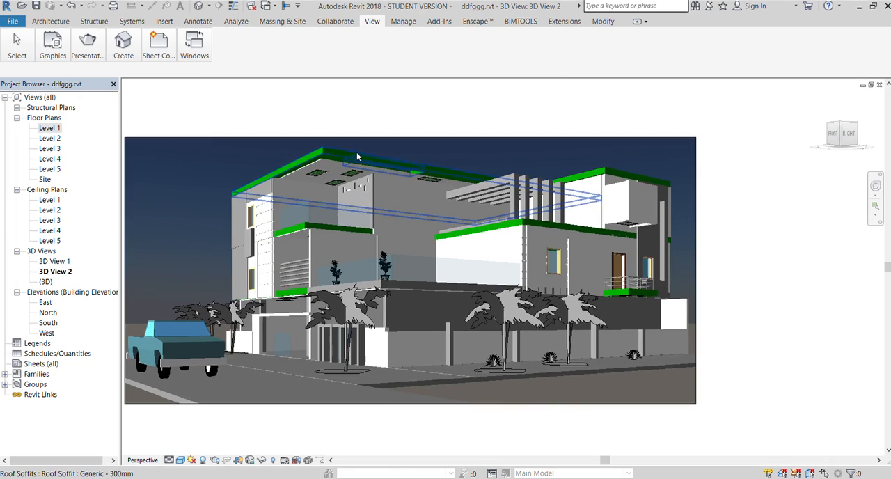
{"action": "left_click", "coordinate": [356, 141]}
{"action": "scroll", "coordinate": [389, 145], "scroll_direction": "down", "scroll_amount": 1}
{"action": "left_click_drag", "start_coordinate": [404, 137], "coordinate": [403, 92]}
{"action": "left_click_drag", "start_coordinate": [401, 339], "coordinate": [405, 413]}
{"action": "scroll", "coordinate": [399, 237], "scroll_direction": "up", "scroll_amount": 1}
{"action": "scroll", "coordinate": [397, 237], "scroll_direction": "down", "scroll_amount": 1}
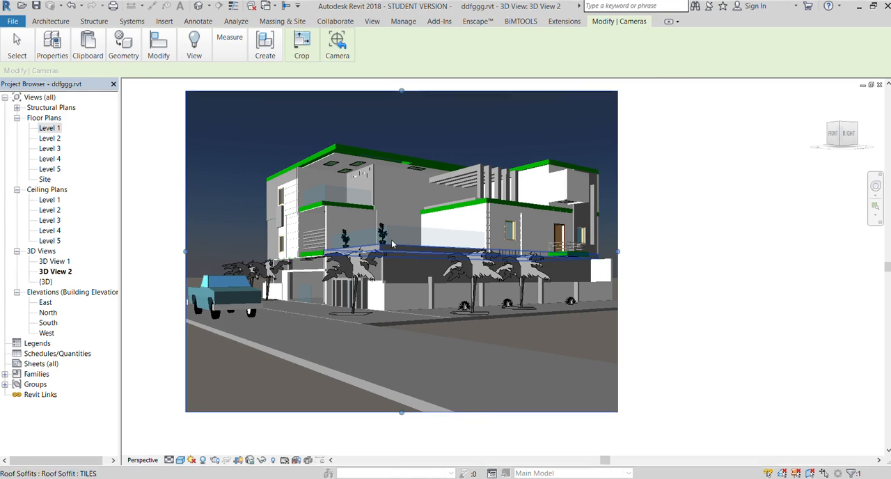
{"action": "scroll", "coordinate": [377, 181], "scroll_direction": "up", "scroll_amount": 2}
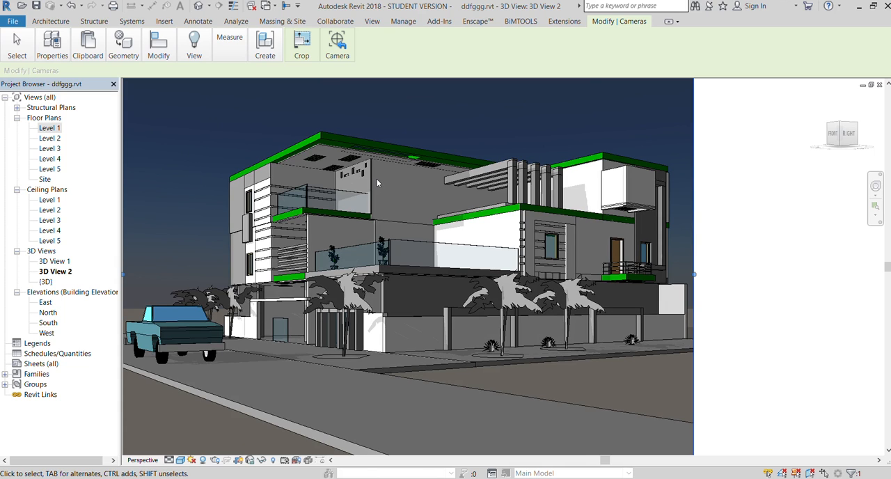
{"action": "scroll", "coordinate": [389, 187], "scroll_direction": "down", "scroll_amount": 1}
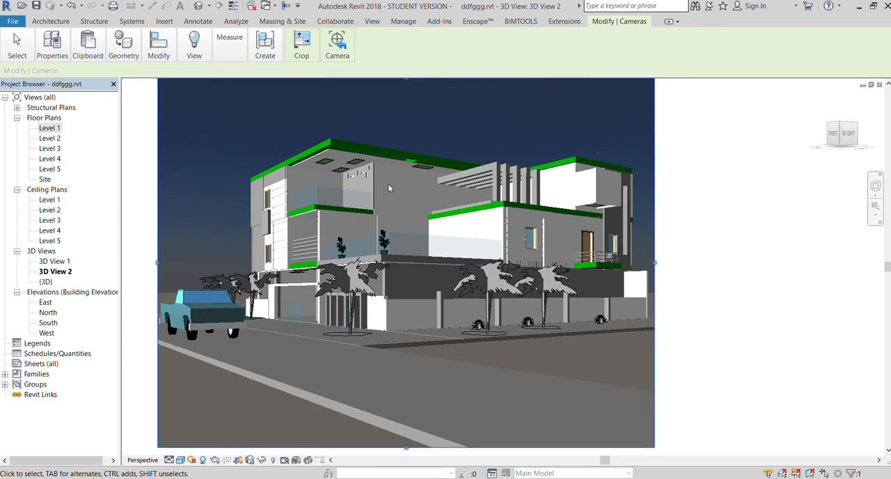
- Render the enlarged camera view in daylight with a cloudy sky, and return to the model display
{"action": "left_click", "coordinate": [371, 21]}
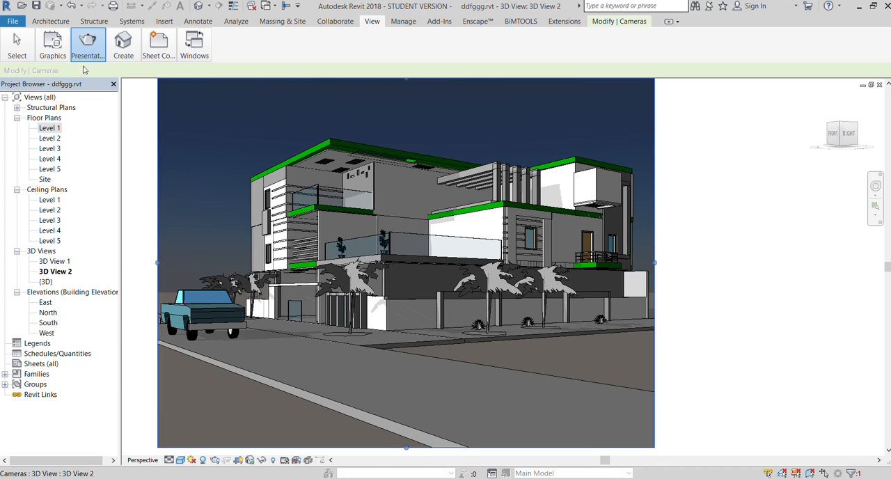
{"action": "key", "text": "Escape"}
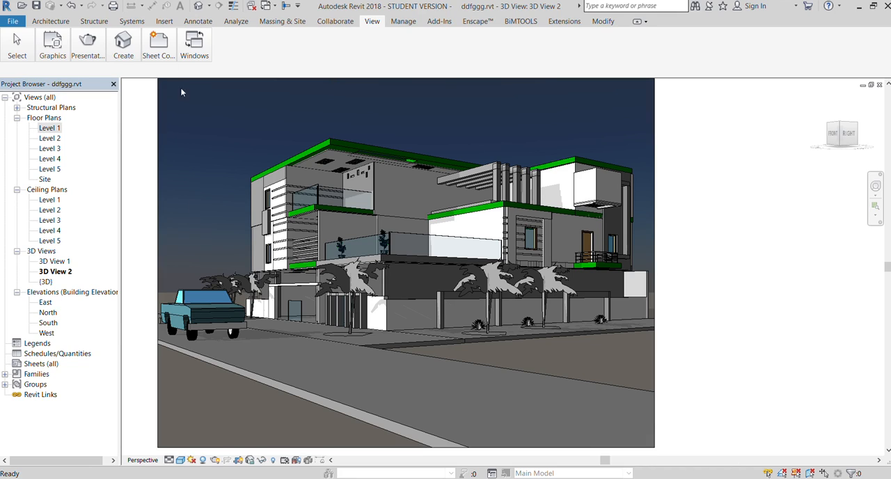
{"action": "left_click", "coordinate": [133, 49]}
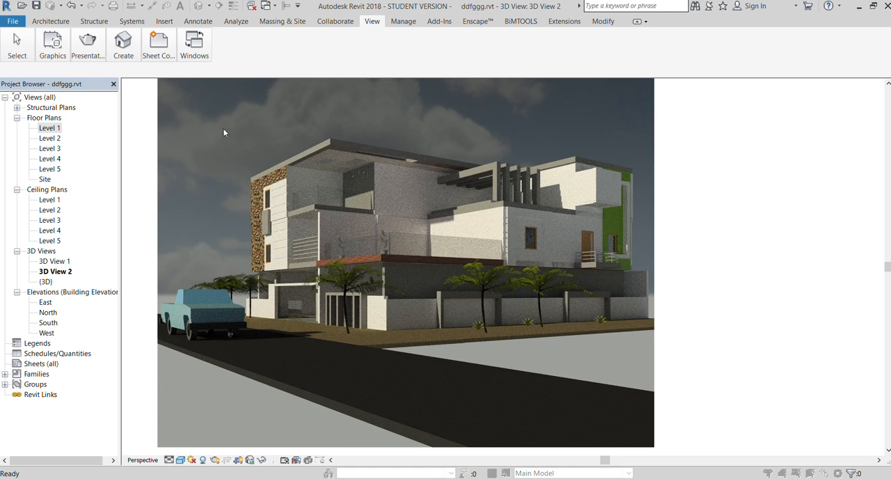
{"action": "scroll", "coordinate": [317, 304], "scroll_direction": "down", "scroll_amount": 1}
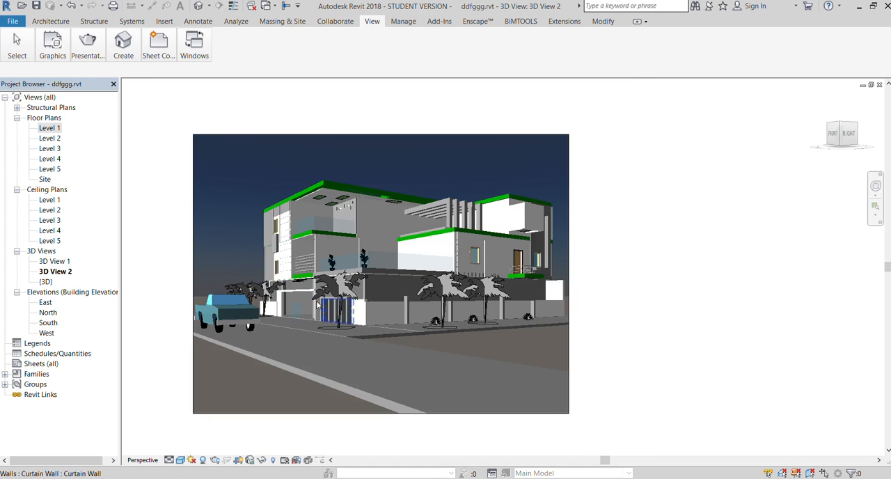
- Turn the camera view to its home orientation and orbit around the house to face its right side
{"action": "scroll", "coordinate": [317, 305], "scroll_direction": "up", "scroll_amount": 2}
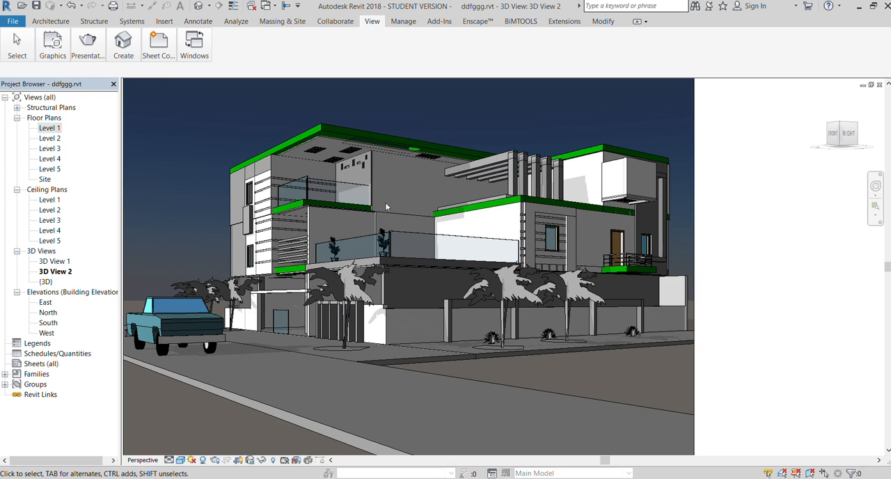
{"action": "scroll", "coordinate": [404, 195], "scroll_direction": "down", "scroll_amount": 1}
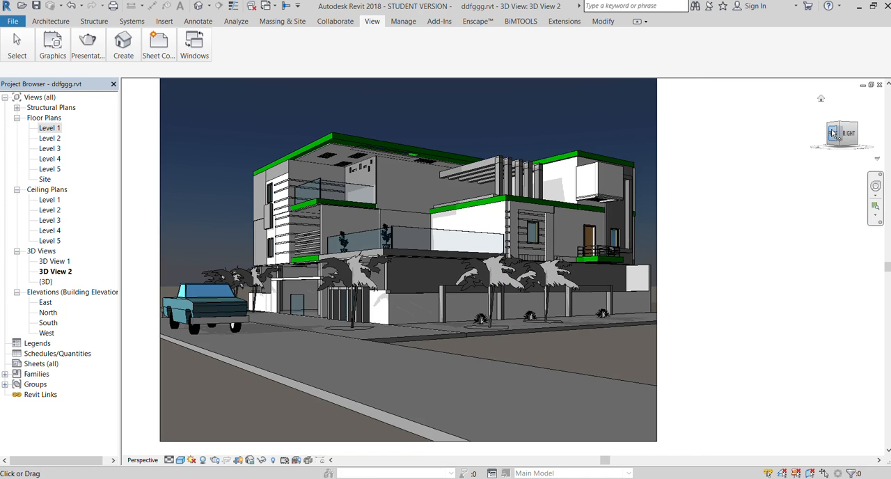
{"action": "left_click", "coordinate": [833, 133]}
{"action": "mouse_move", "coordinate": [840, 137]}
{"action": "left_mouse_down"}
{"action": "mouse_move", "coordinate": [843, 118]}
{"action": "mouse_move", "coordinate": [845, 140]}
{"action": "left_mouse_up"}
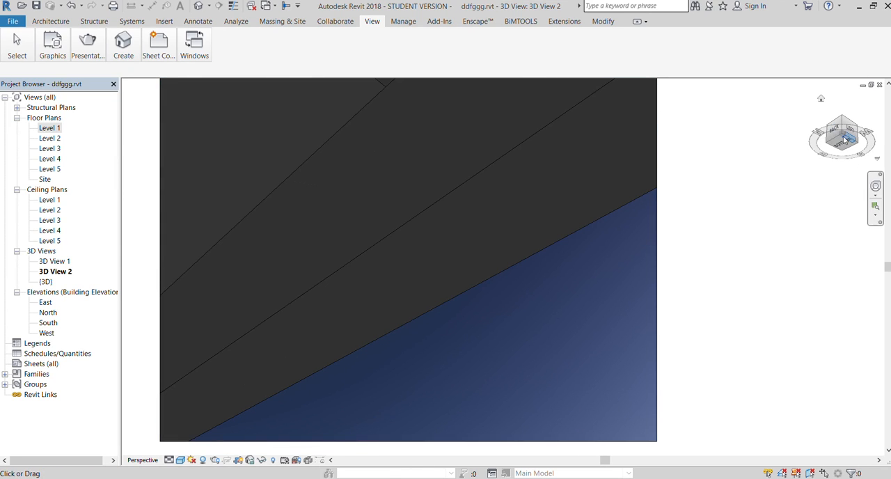
{"action": "left_click", "coordinate": [820, 98]}
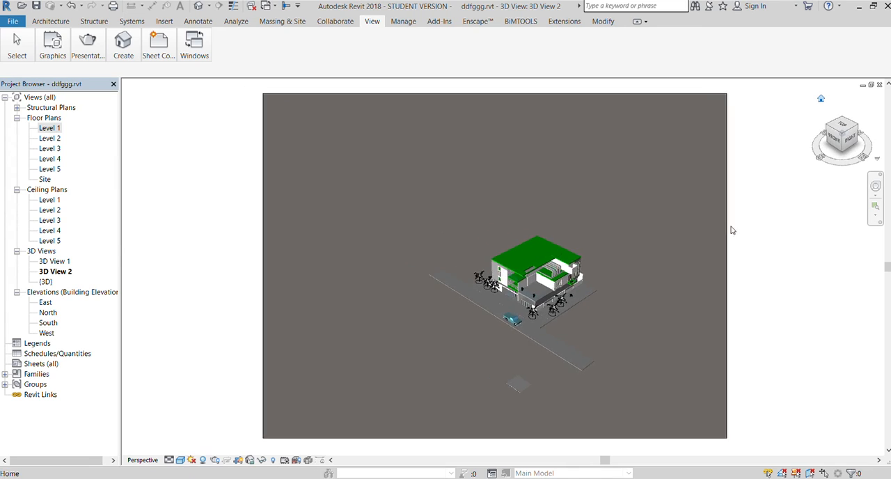
{"action": "scroll", "coordinate": [418, 246], "scroll_direction": "up", "scroll_amount": 8}
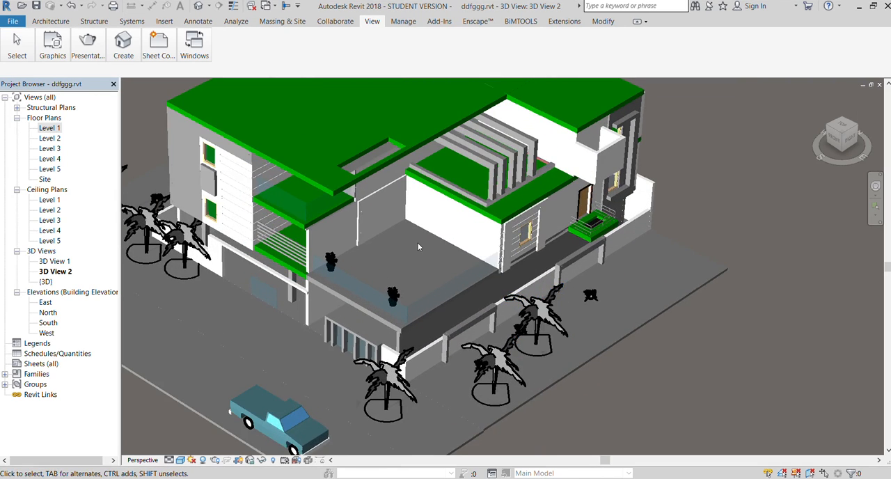
{"action": "scroll", "coordinate": [418, 247], "scroll_direction": "down", "scroll_amount": 8}
{"action": "left_click", "coordinate": [844, 133]}
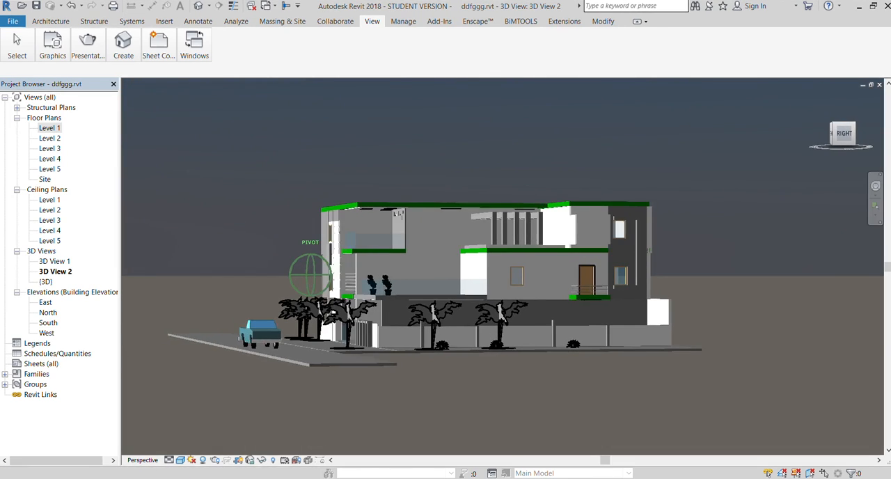